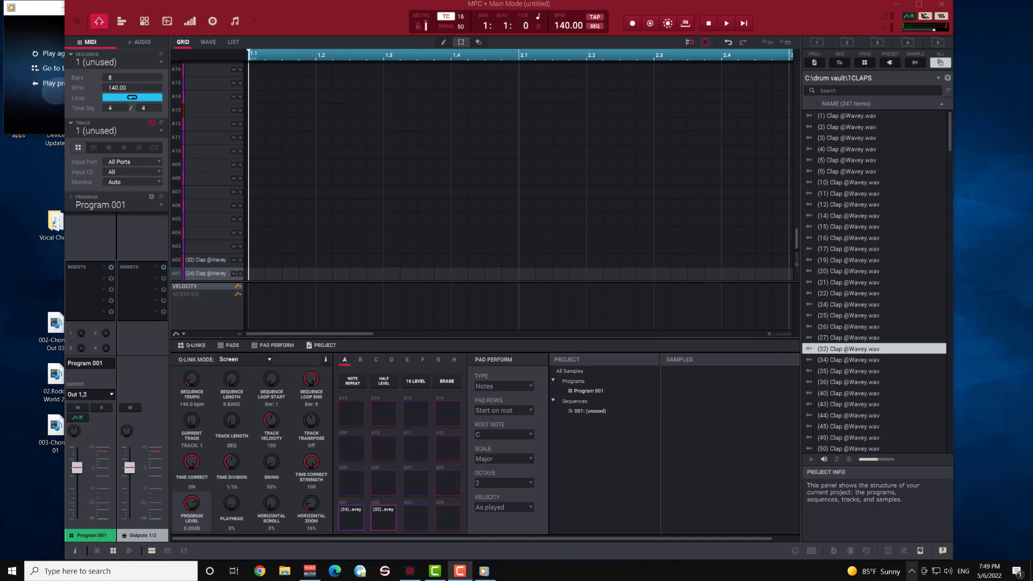
Load the desktop MIDI file 002-Chord-Chill Out 03 into the unused sequence 1.
left_click(55, 324)
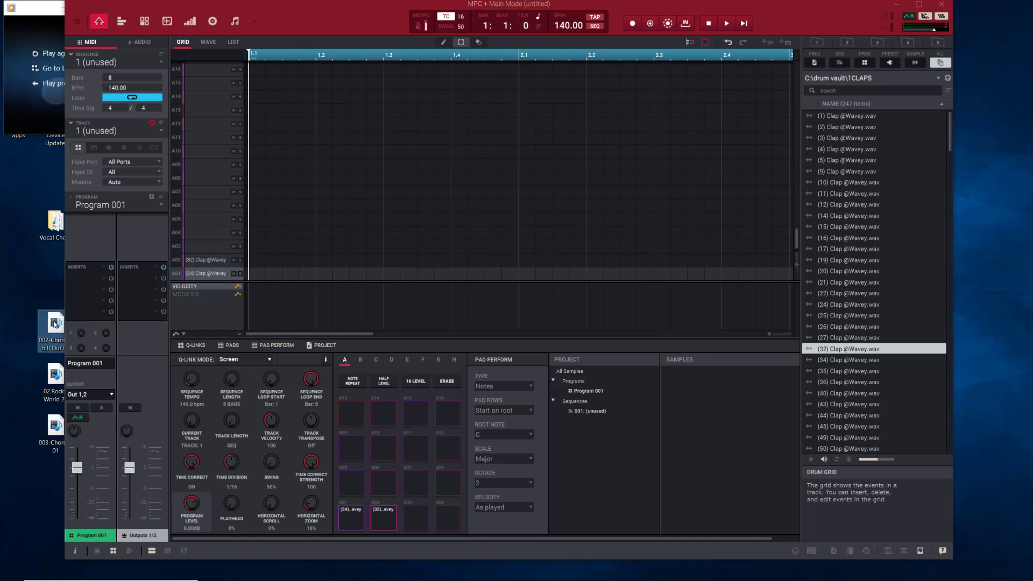
left_click_drag(55, 325, 315, 202)
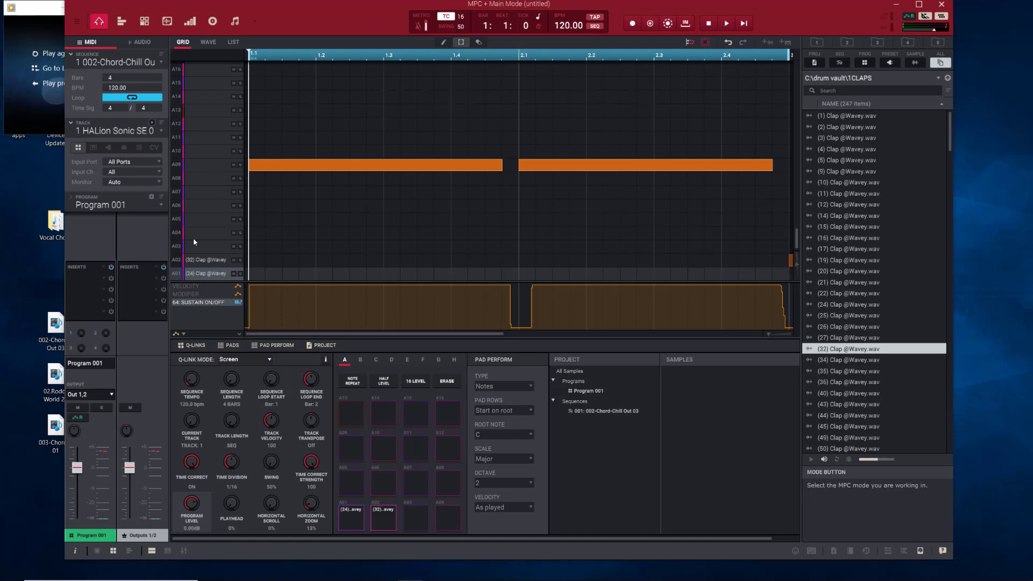
Load the desktop MIDI file 02.Roddy World 2 into sequence 1, replacing 002-Chord-Chill Out 03.
left_click_drag(55, 377, 317, 213)
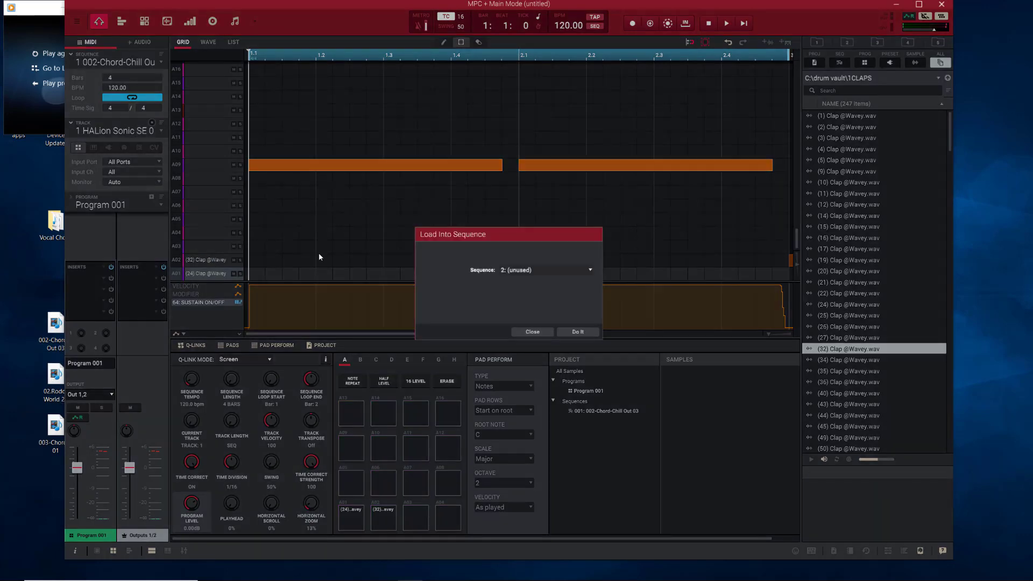
left_click(521, 271)
left_click(539, 260)
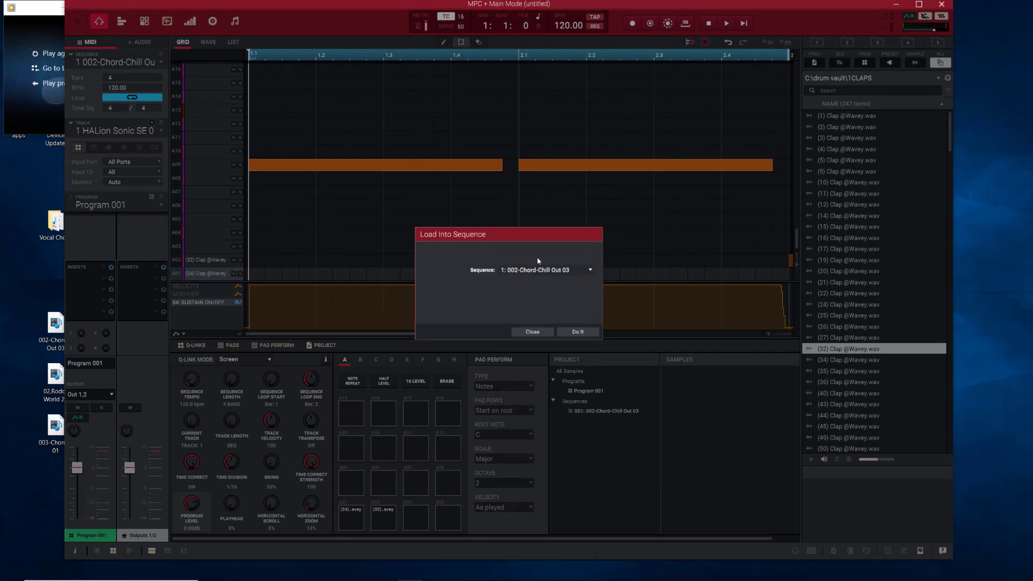
left_click(587, 331)
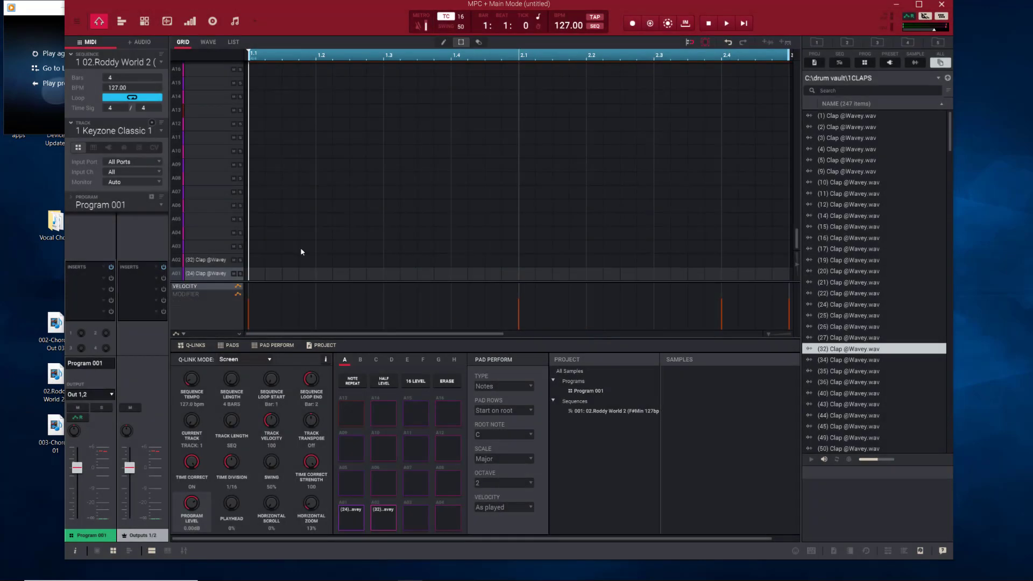
Examine the sequence list, the track list and the loaded Roddy World 2 notes in the grid.
left_click(162, 62)
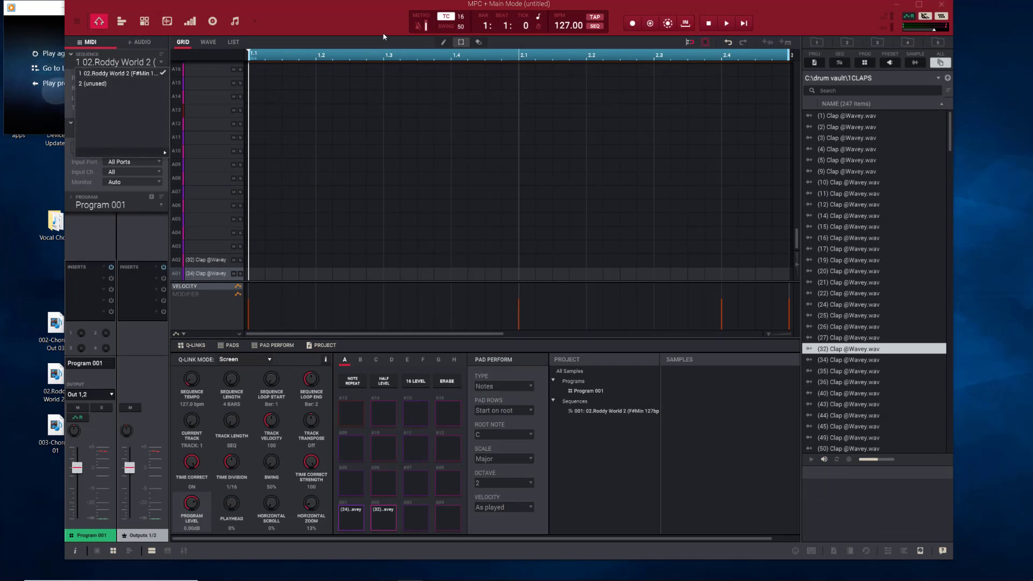
left_click(671, 298)
left_click_drag(798, 238, 799, 218)
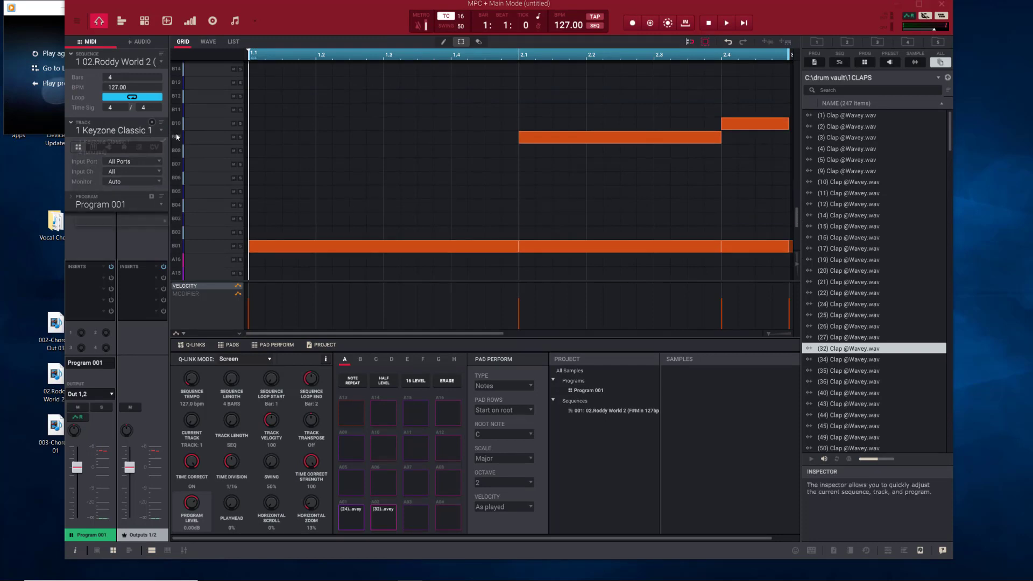
left_click(152, 134)
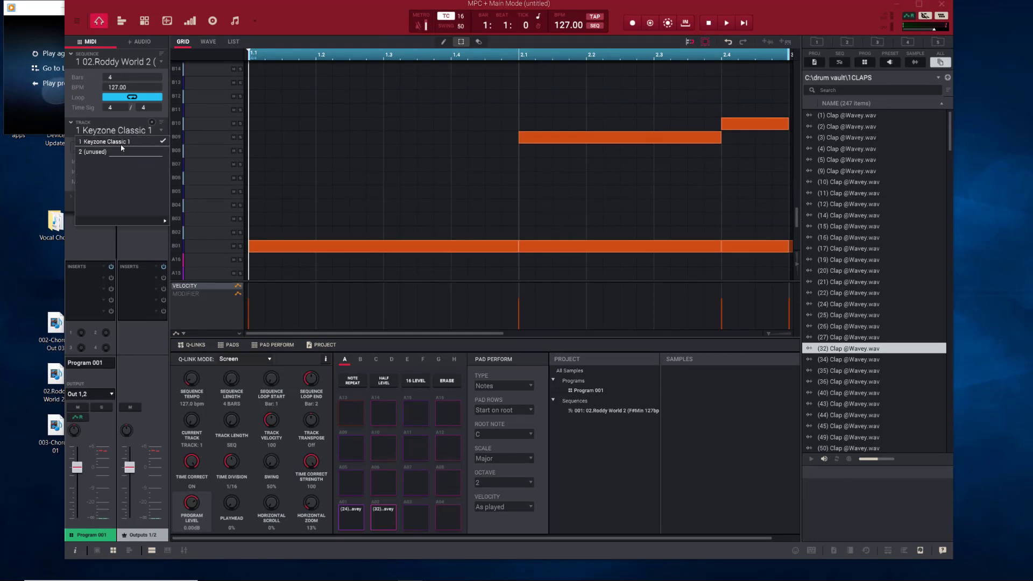
left_click(144, 132)
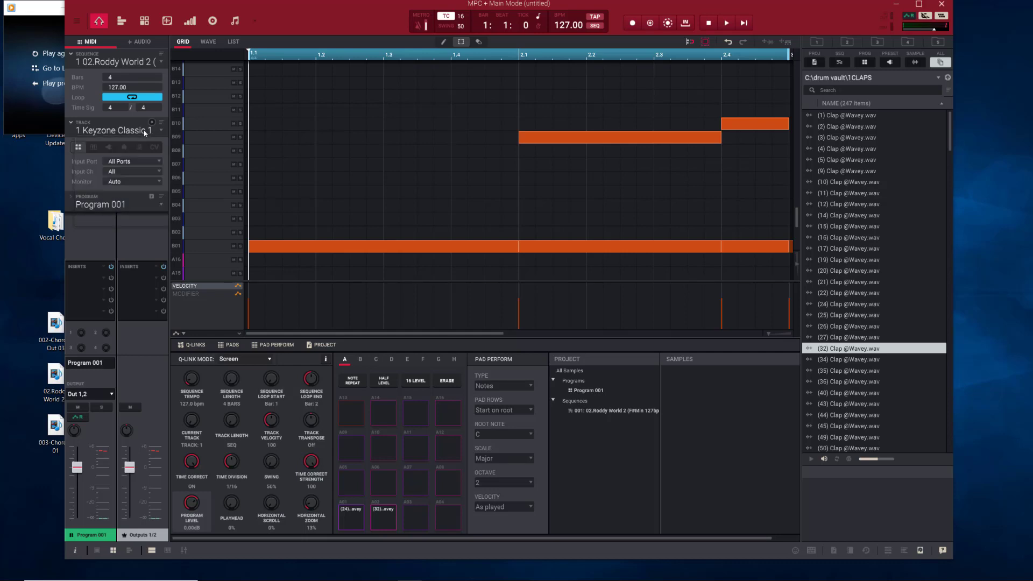
left_click(132, 62)
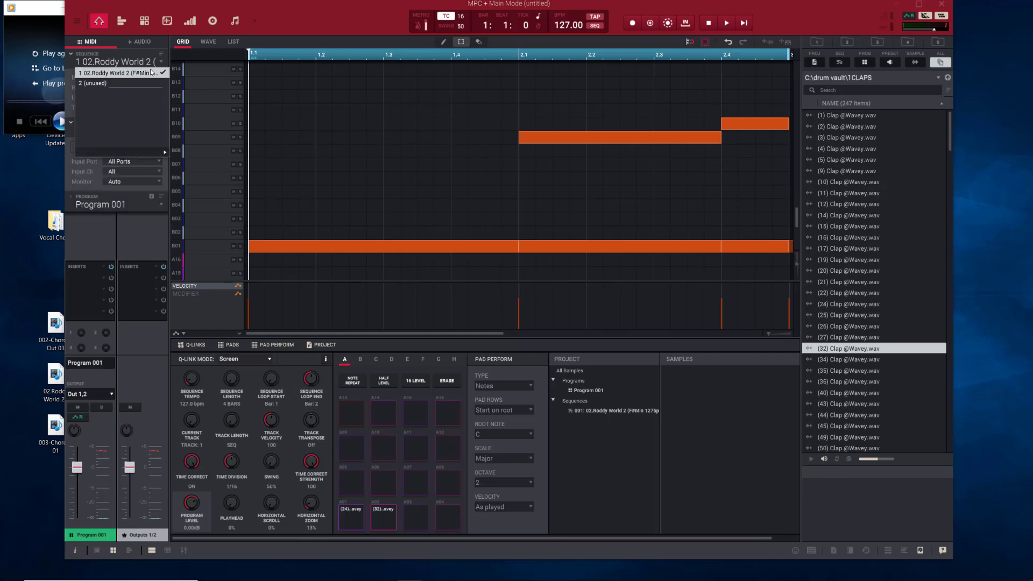
Minimise the media player and MPC windows to clear the desktop.
left_click(34, 13)
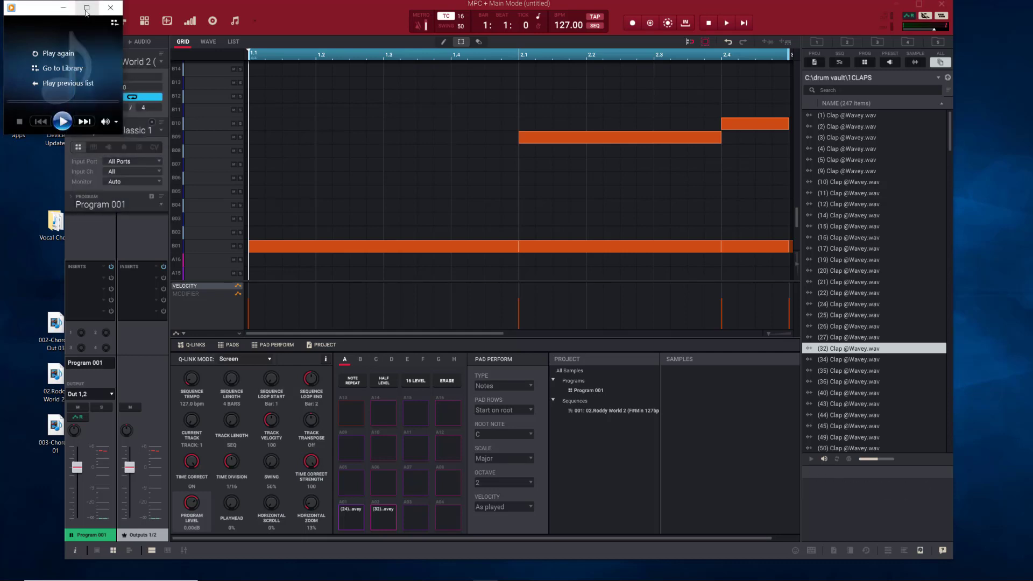
left_click(63, 7)
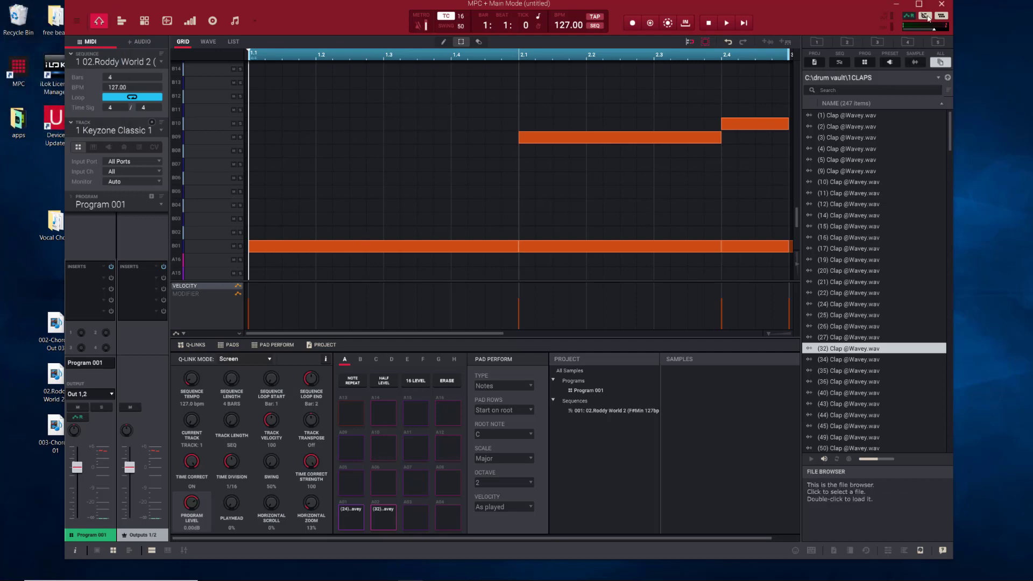
left_click(896, 4)
Switch to Chrome and open the mpc pattern bookmark.
left_click(260, 570)
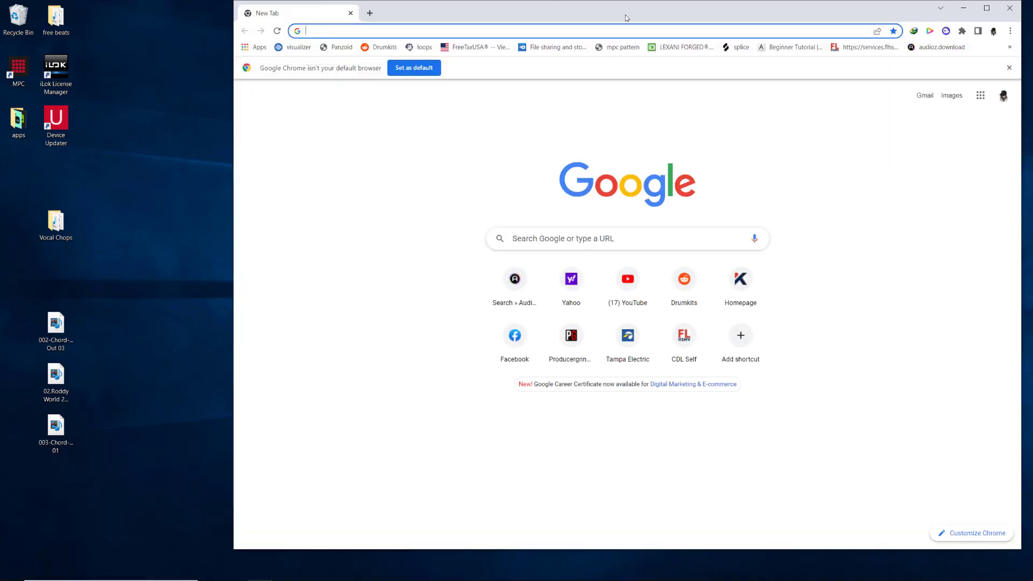
left_click_drag(626, 13, 404, 22)
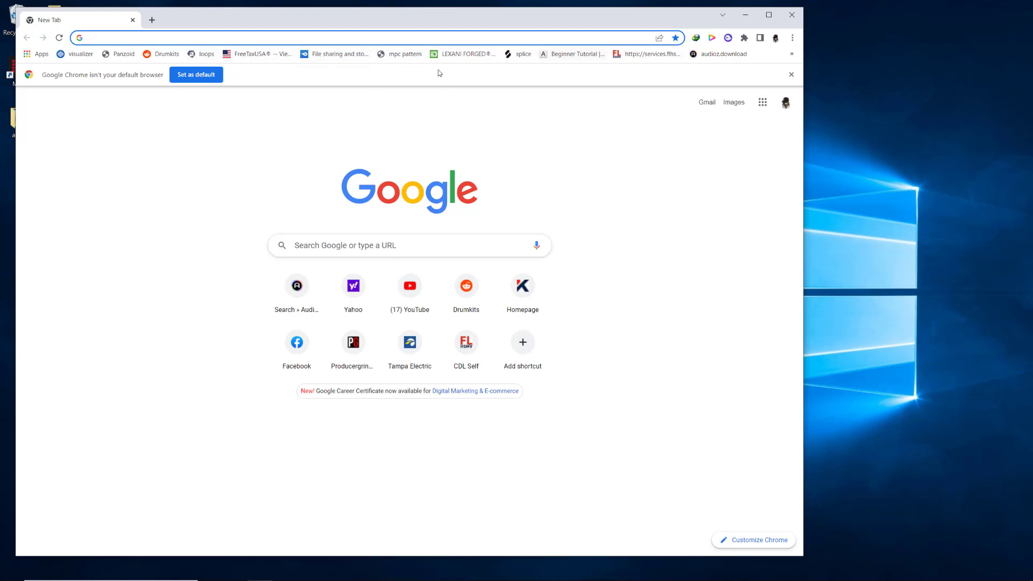
left_click(399, 56)
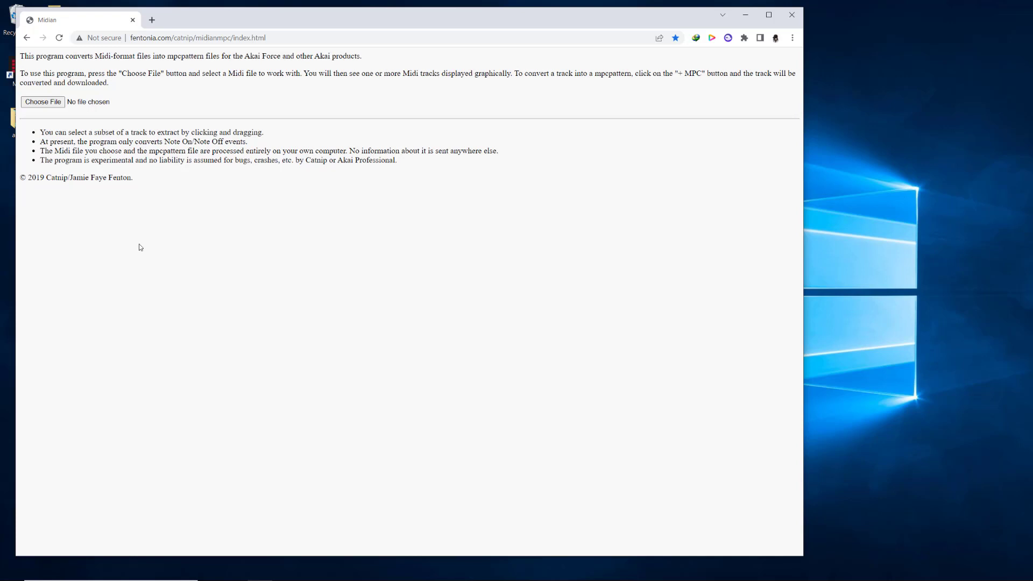
Highlight the converter page's address and the author credit in its copyright line.
left_click_drag(269, 38, 128, 38)
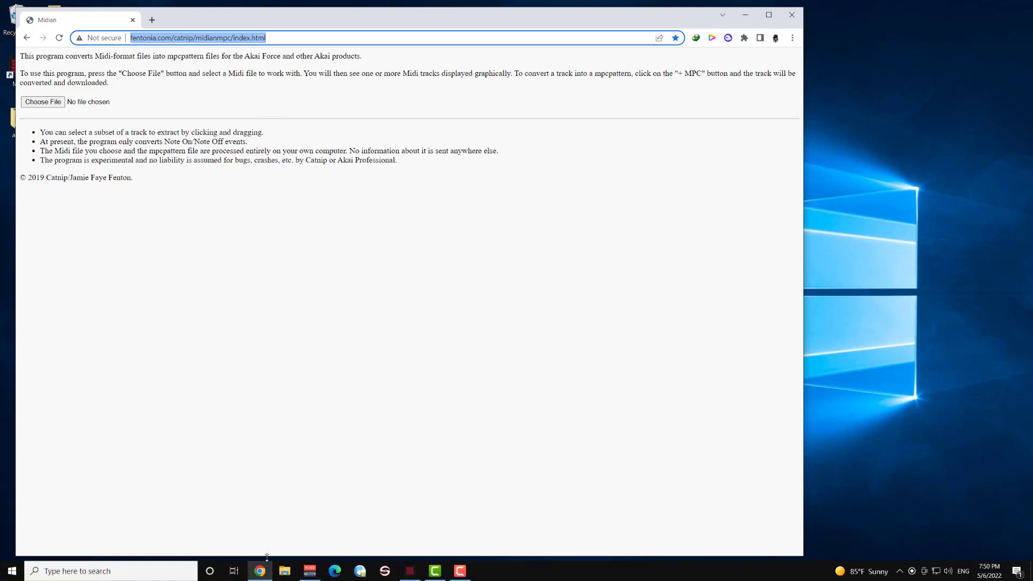
left_click_drag(133, 179, 70, 181)
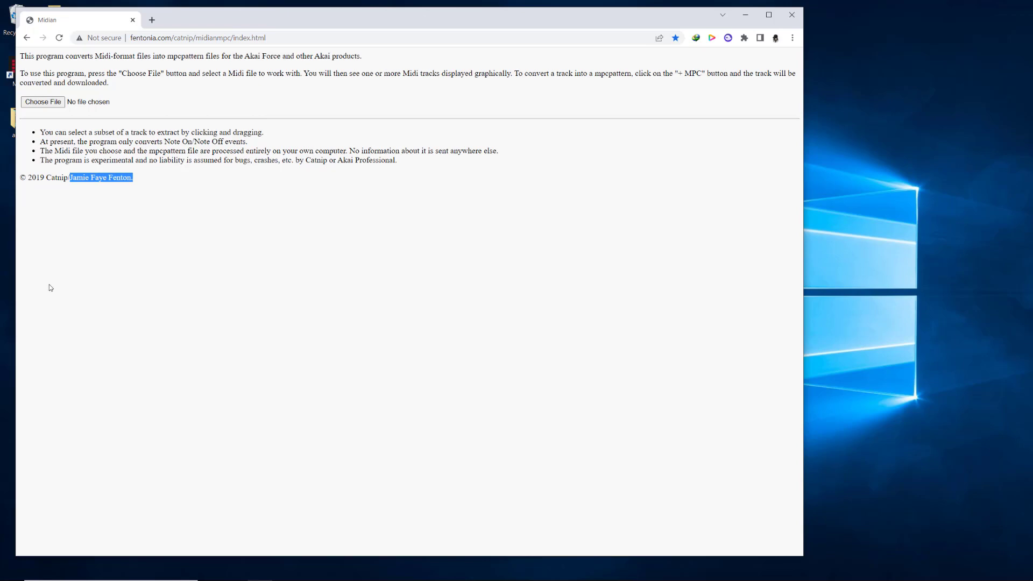
left_click(189, 218)
Convert the desktop file 002-Chord-Chill Out 03 to an mpcpattern and place the downloaded pattern on the desktop.
left_click_drag(260, 20, 409, 22)
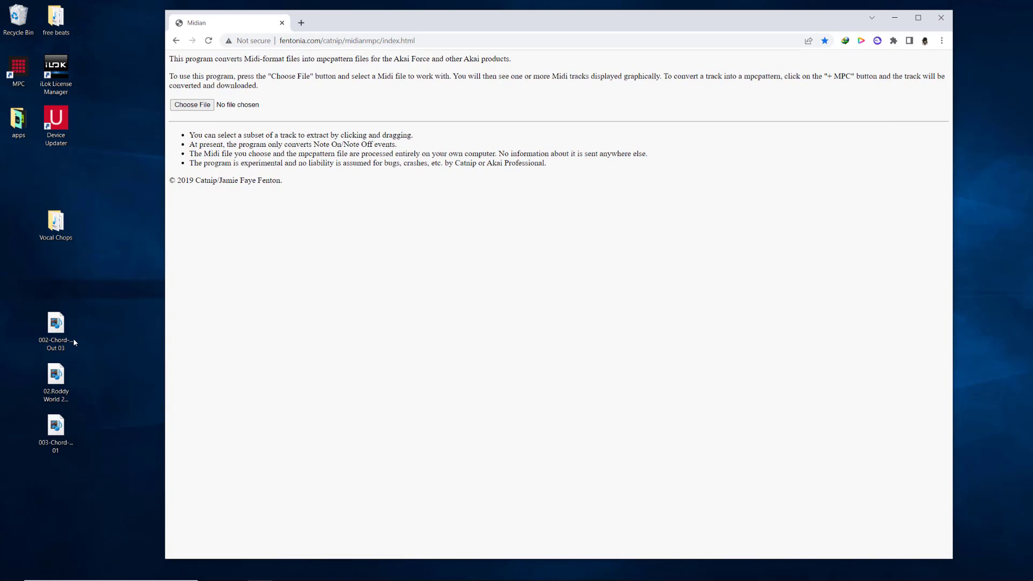
left_click_drag(55, 326, 193, 104)
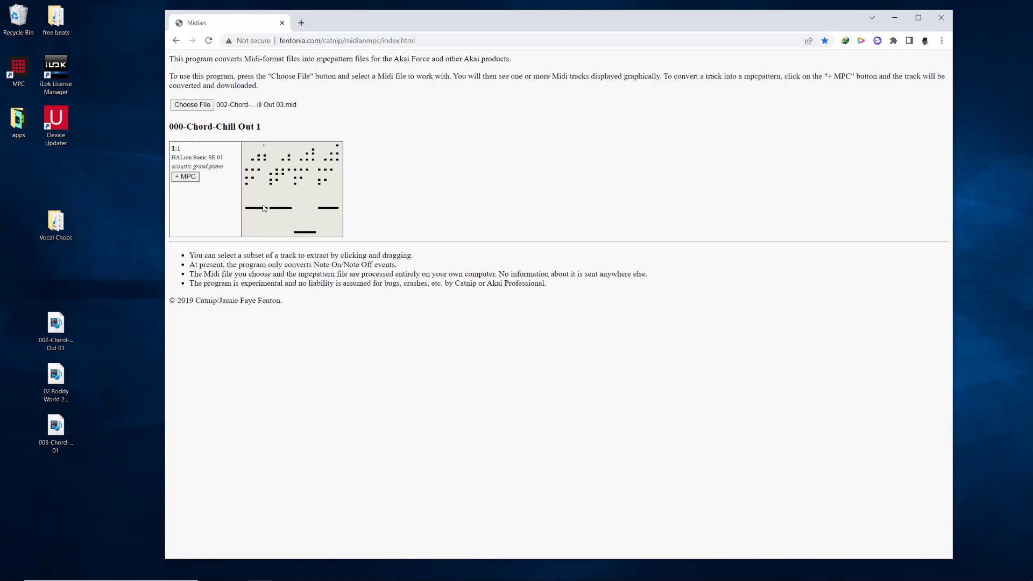
left_click(184, 178)
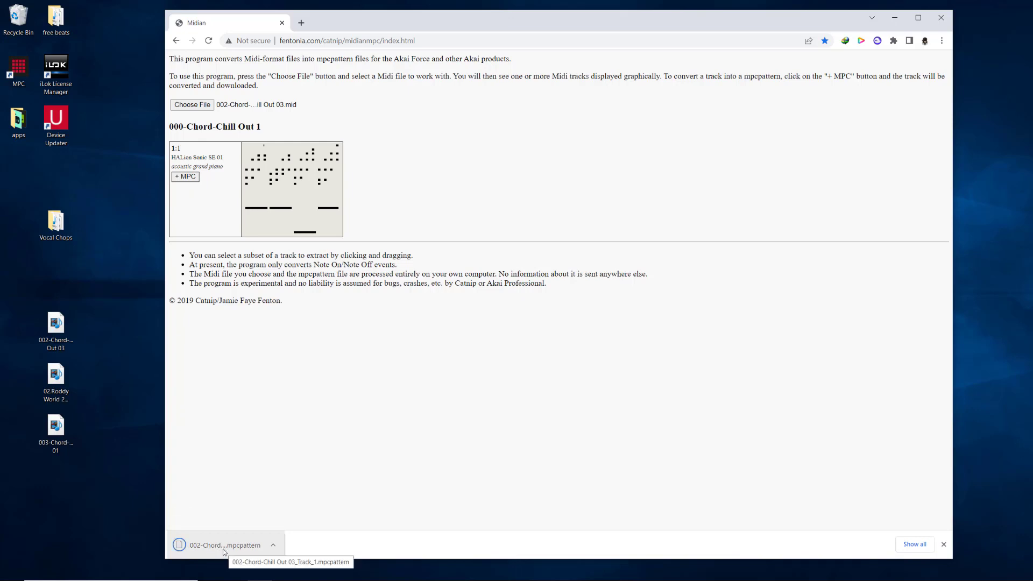
left_click_drag(233, 552, 101, 280)
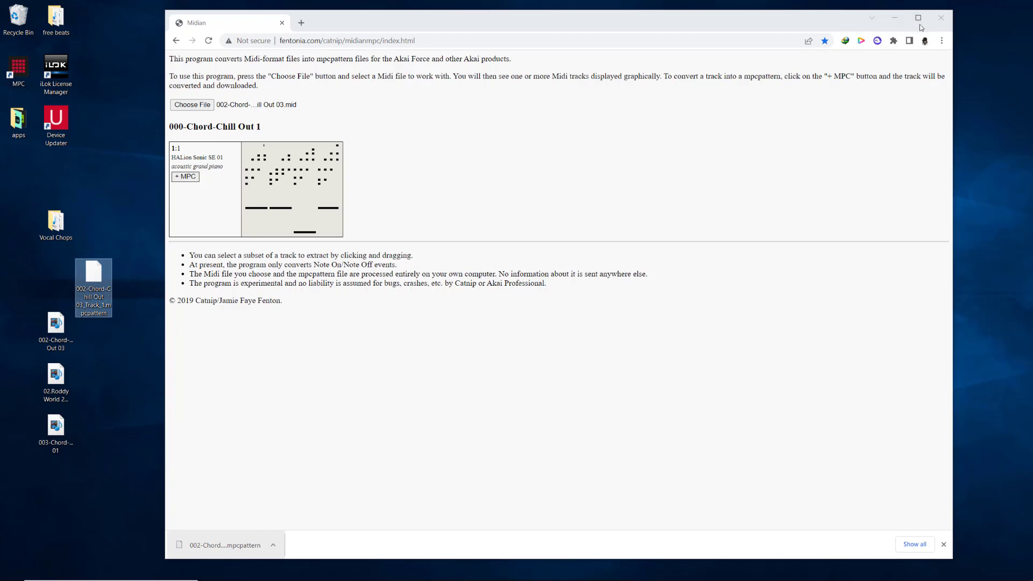
Switch back to MPC and select the unused track 2.
left_click(900, 18)
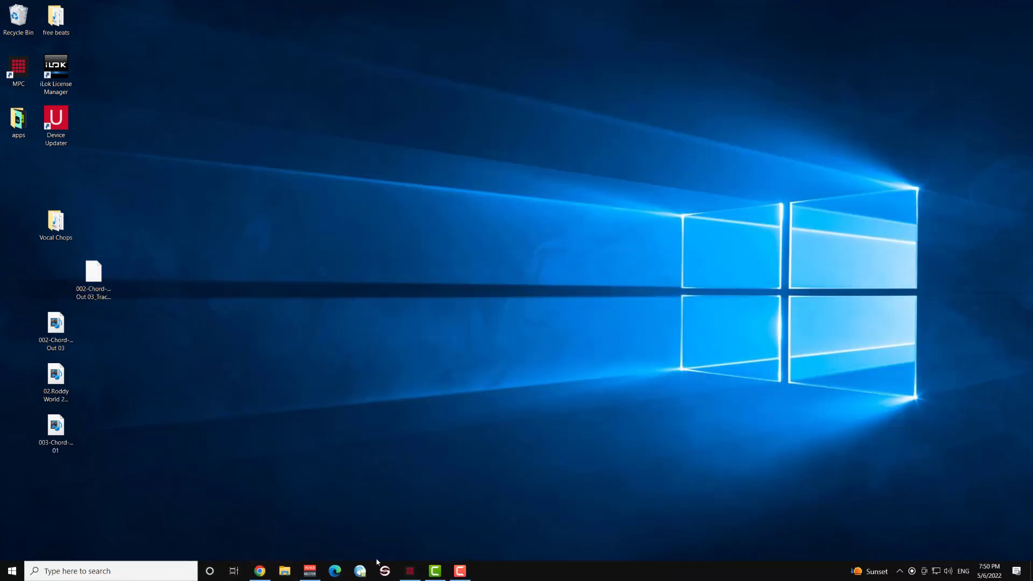
left_click(410, 570)
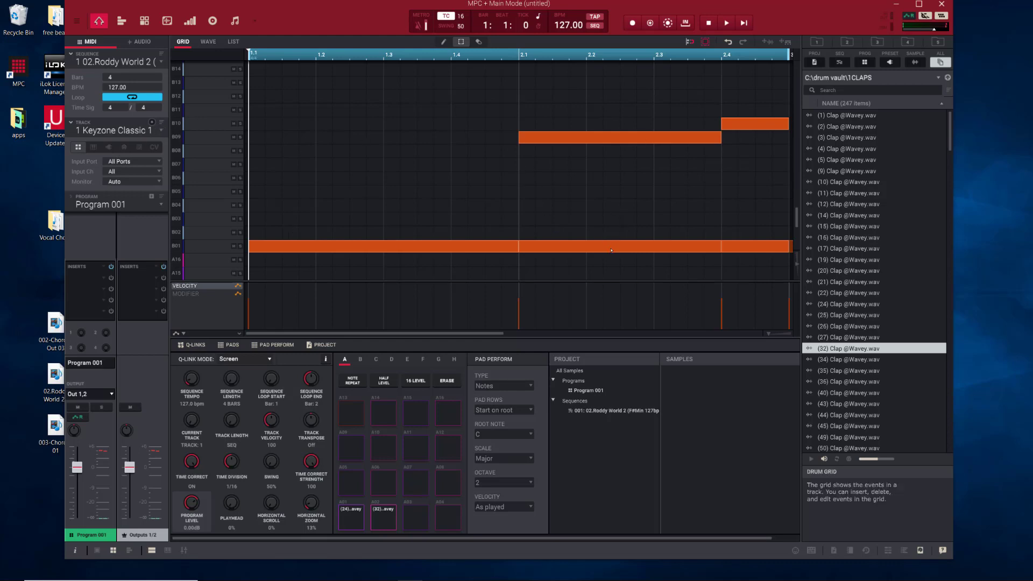
left_click(155, 128)
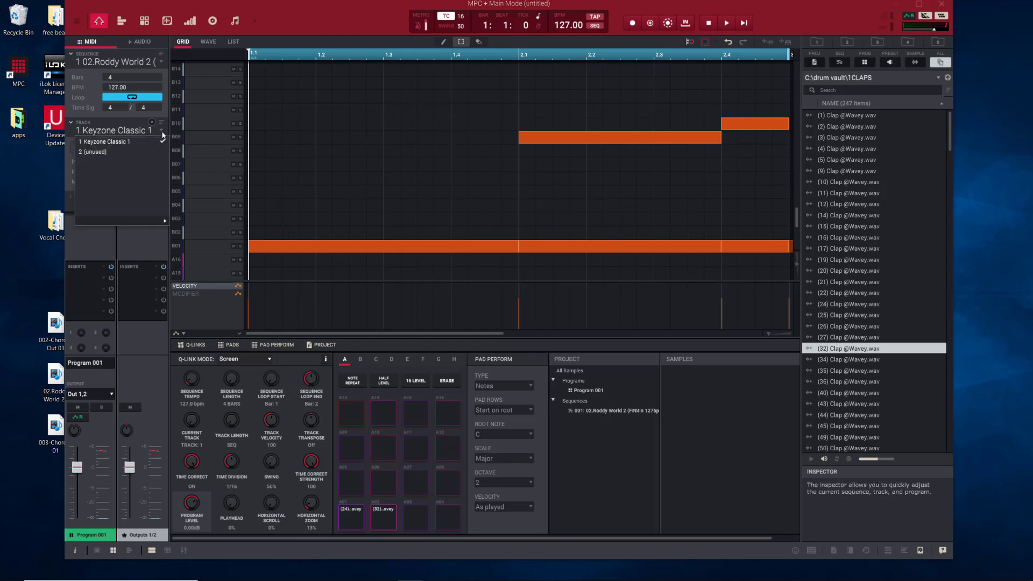
left_click(154, 149)
Load the converted 002-Chord-Chill Out 03 mpcpattern from the desktop into track 2's grid.
left_click_drag(81, 4, 177, 0)
left_click(93, 284)
left_click_drag(93, 284, 417, 206)
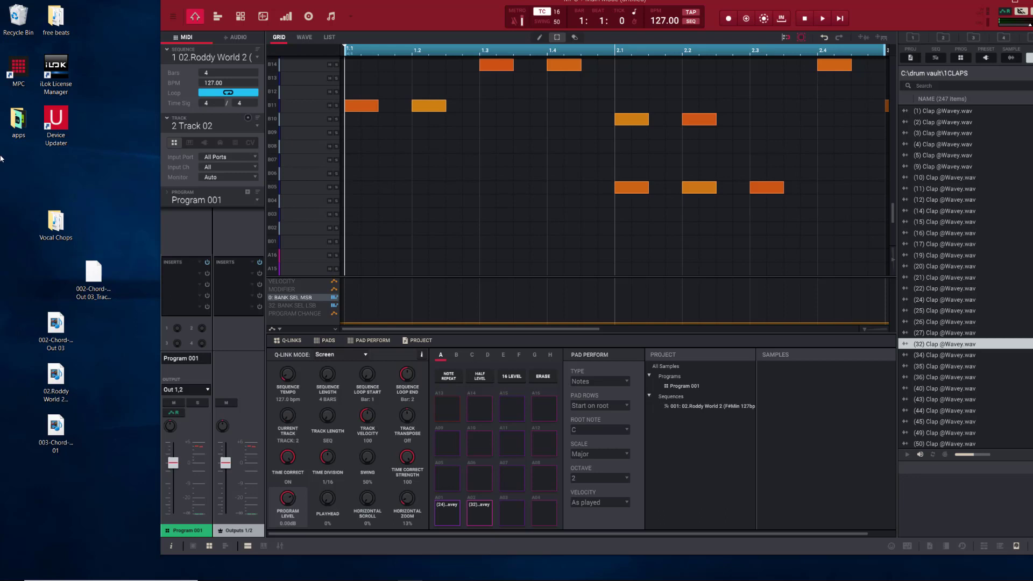
Load the same 002-Chord-Chill Out 03 mpcpattern repeatedly to fill tracks 3 to 8.
left_click(87, 294)
left_click_drag(97, 288, 409, 226)
left_click_drag(111, 267, 333, 242)
left_click_drag(85, 293, 172, 264)
left_click_drag(93, 280, 461, 248)
left_click_drag(90, 284, 404, 241)
Select track 8 and change it to a plugin track, showing its chord notes in the piano roll.
left_click(256, 128)
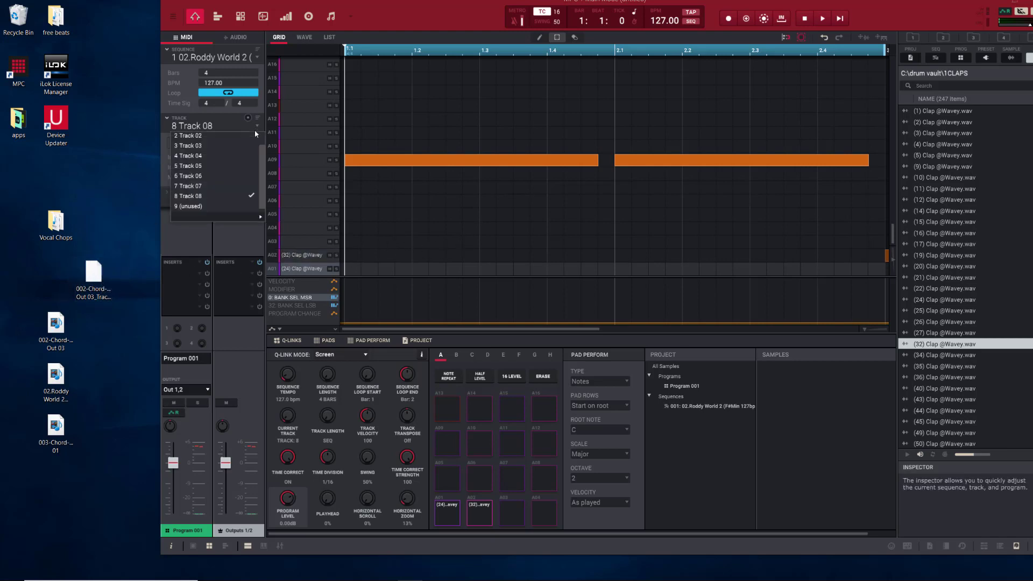
left_click(219, 193)
left_click(205, 143)
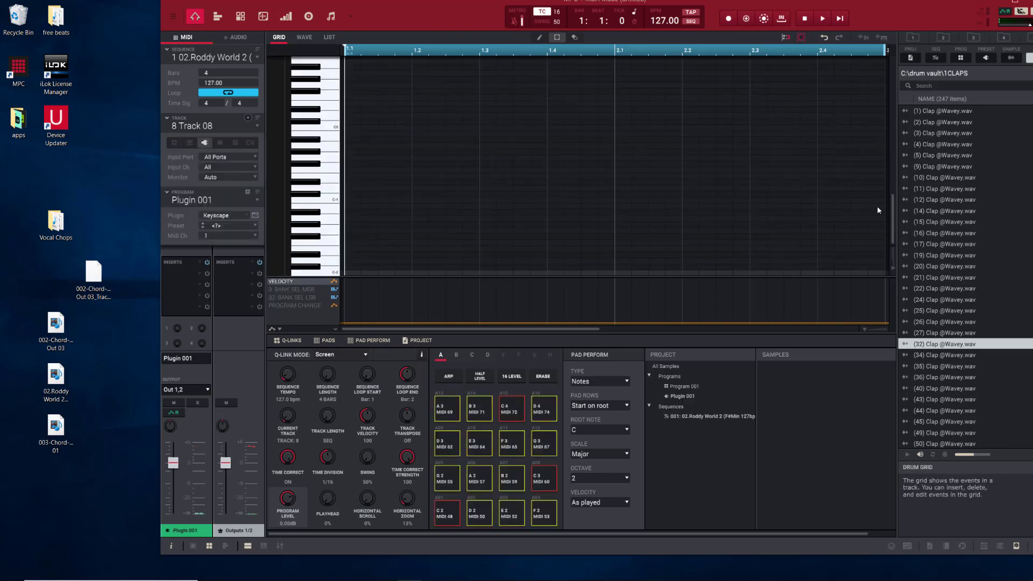
left_click_drag(891, 204, 897, 152)
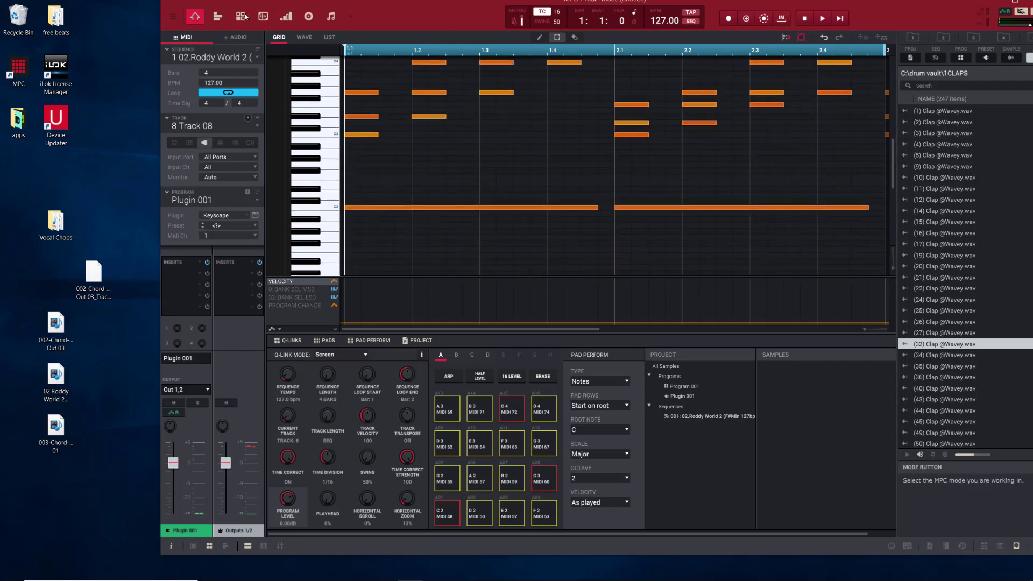
Start a new project without saving the changes to the untitled one.
left_click_drag(428, 18, 351, 26)
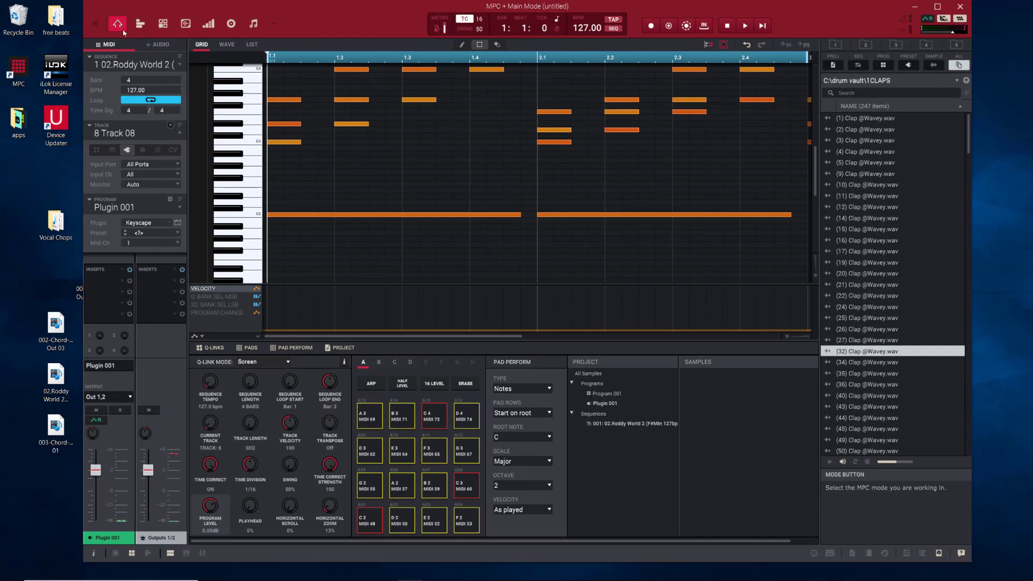
left_click(95, 24)
mouse_move(106, 39)
mouse_move(158, 66)
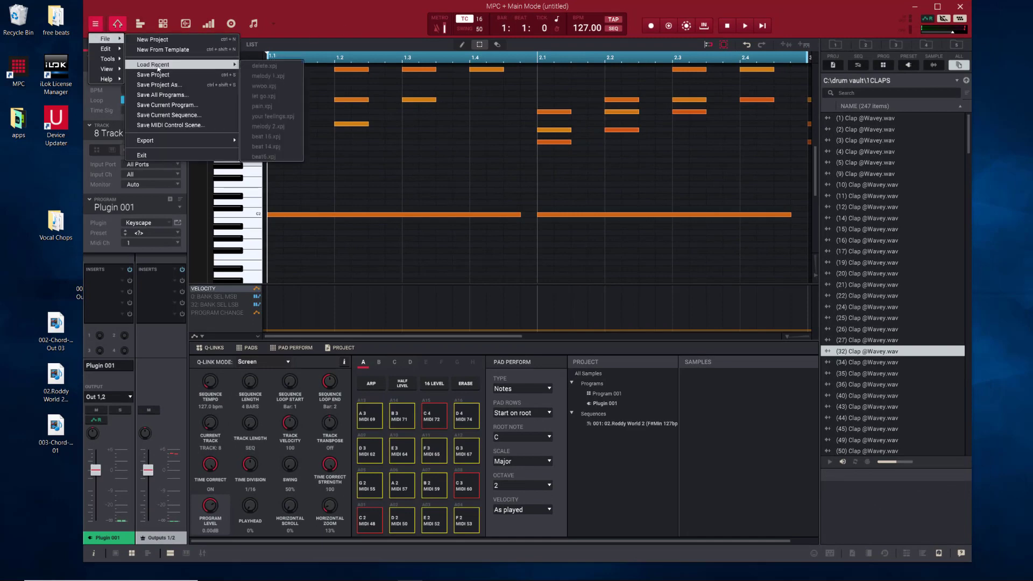
left_click(165, 42)
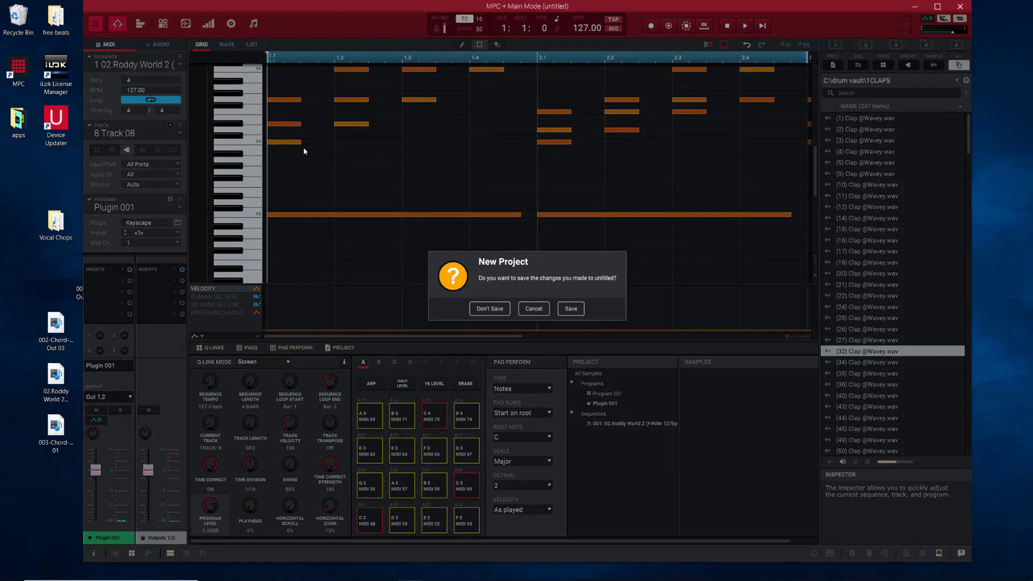
left_click(499, 310)
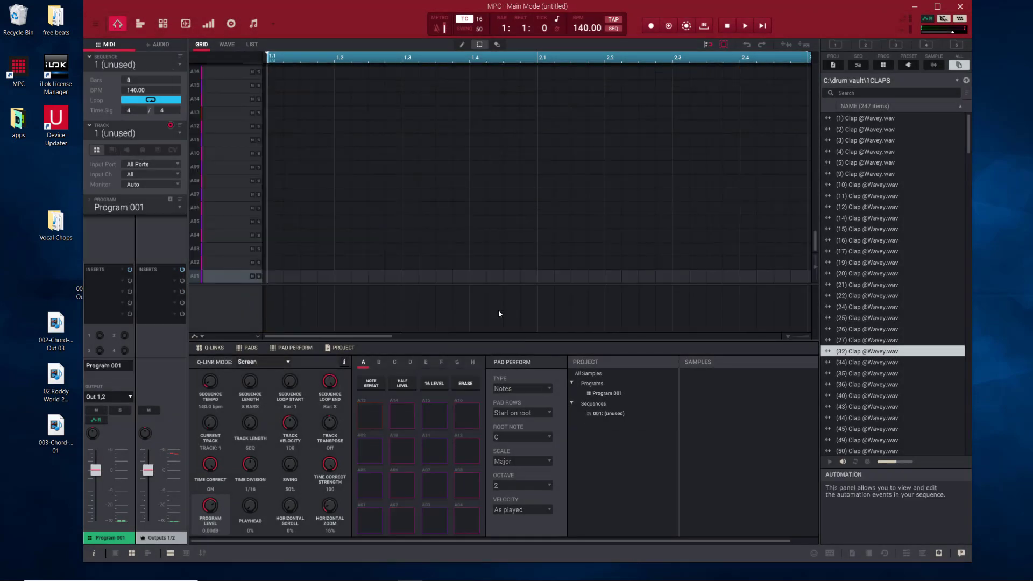
Load the MIDI file 002-Chord-Chill Out 03 into the empty sequence 1, and move the desktop mpcpattern file below the apps folder.
left_click_drag(59, 333, 333, 208)
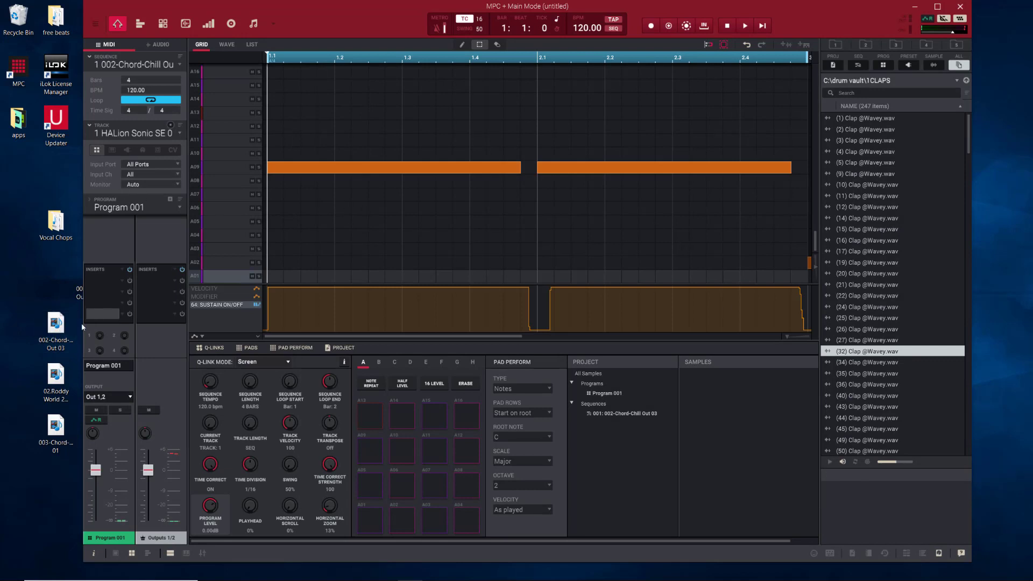
left_click_drag(79, 276, 36, 283)
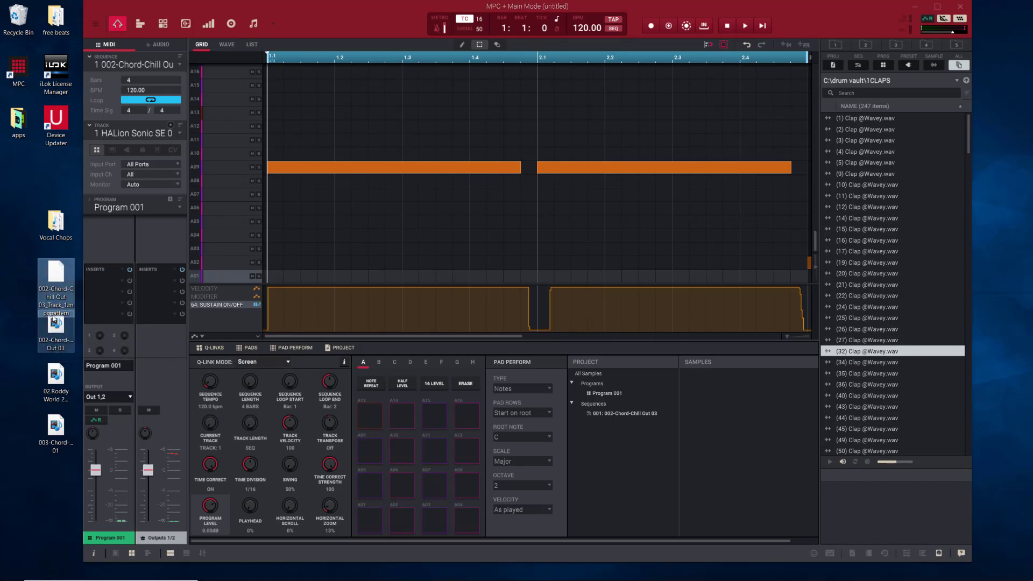
left_click_drag(68, 310, 24, 226)
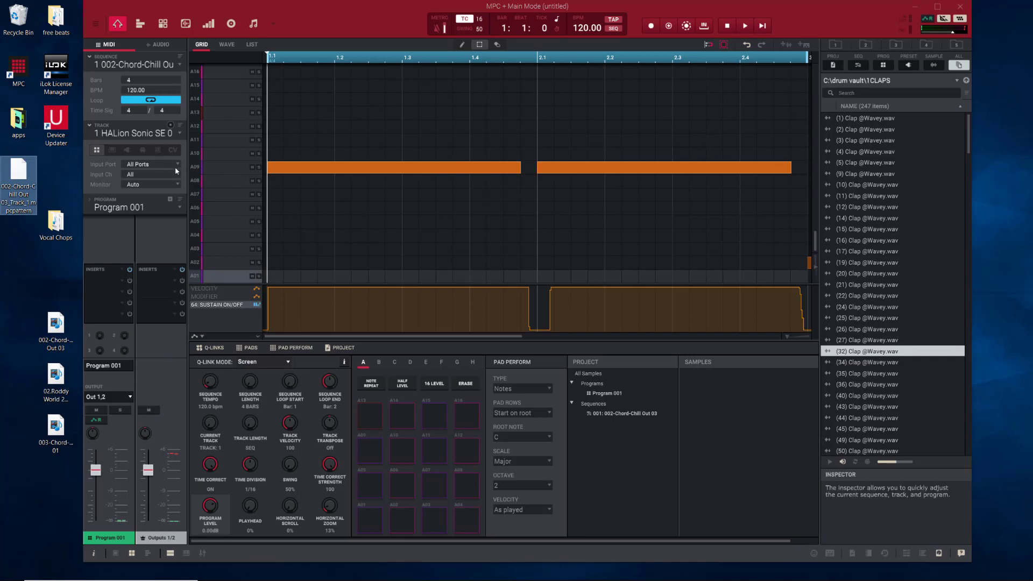
Change track 1 to a plugin track and show its chord notes in an enlarged piano roll.
left_click(128, 151)
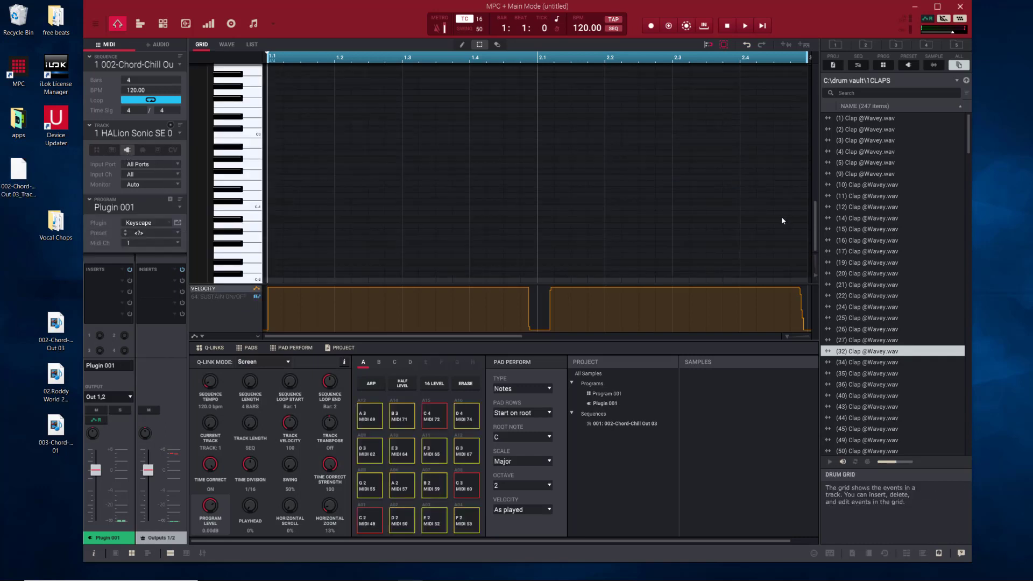
left_click_drag(817, 234, 823, 163)
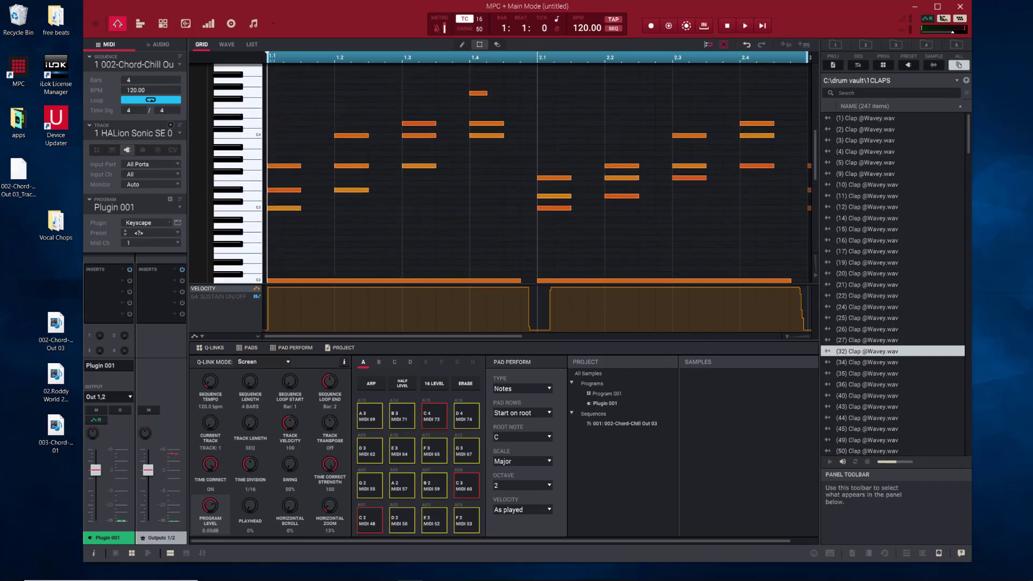
left_click(172, 555)
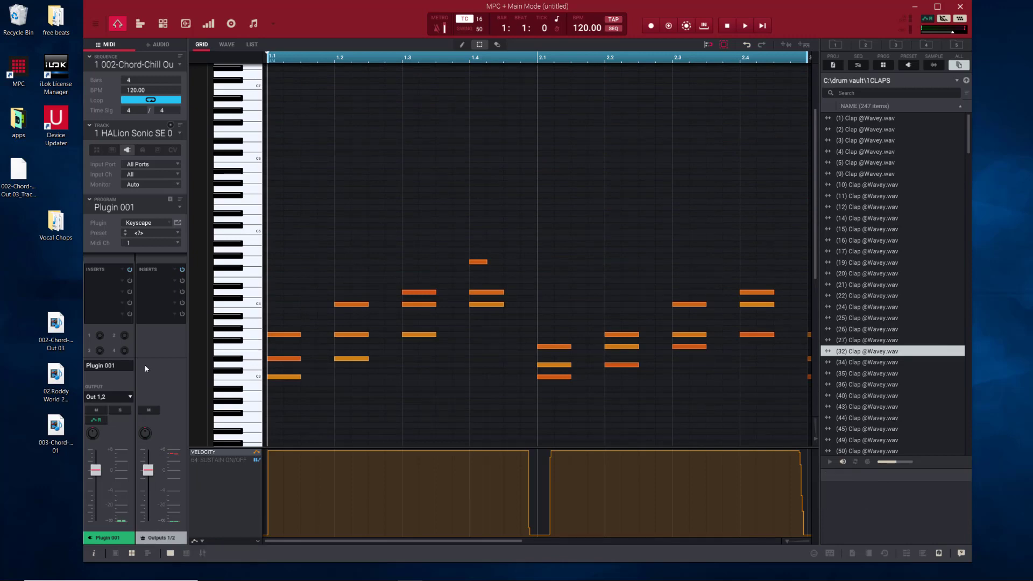
left_click(95, 25)
mouse_move(101, 48)
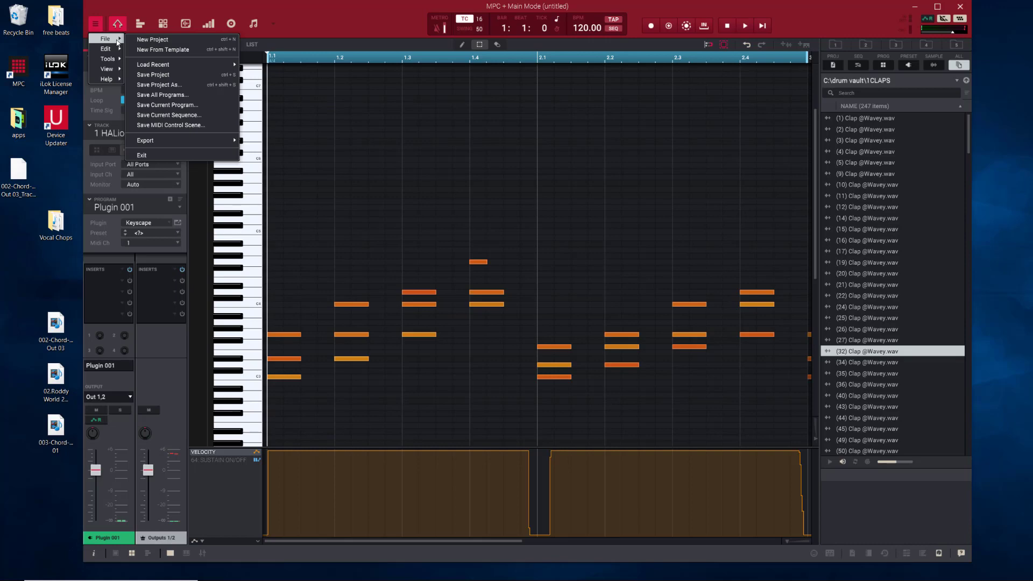
left_click(405, 31)
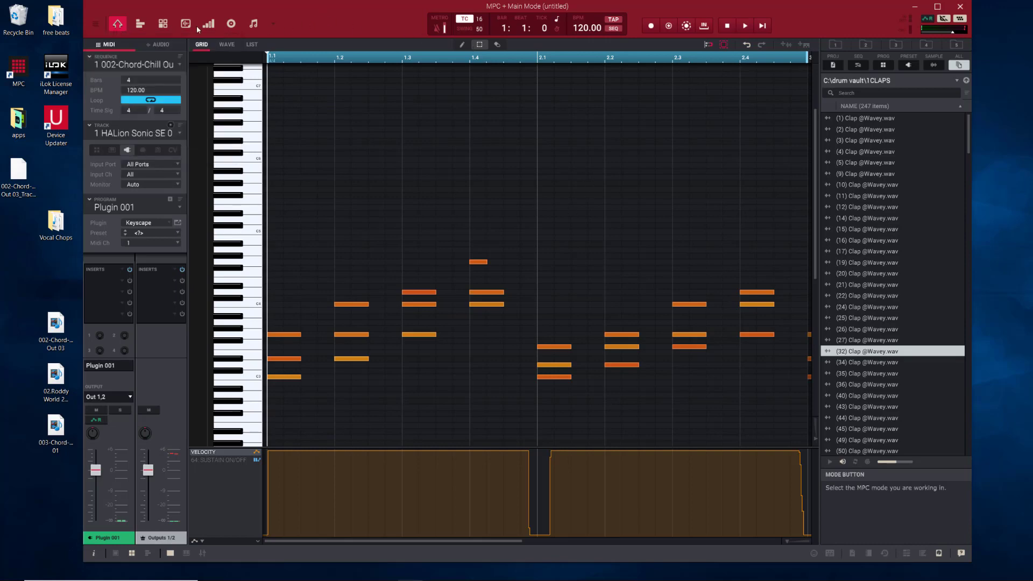
Export track 1 as an MPC pattern to the Desktop, keeping the file name HALion Sonic SE 01.mpcpattern.
left_click(96, 24)
mouse_move(103, 40)
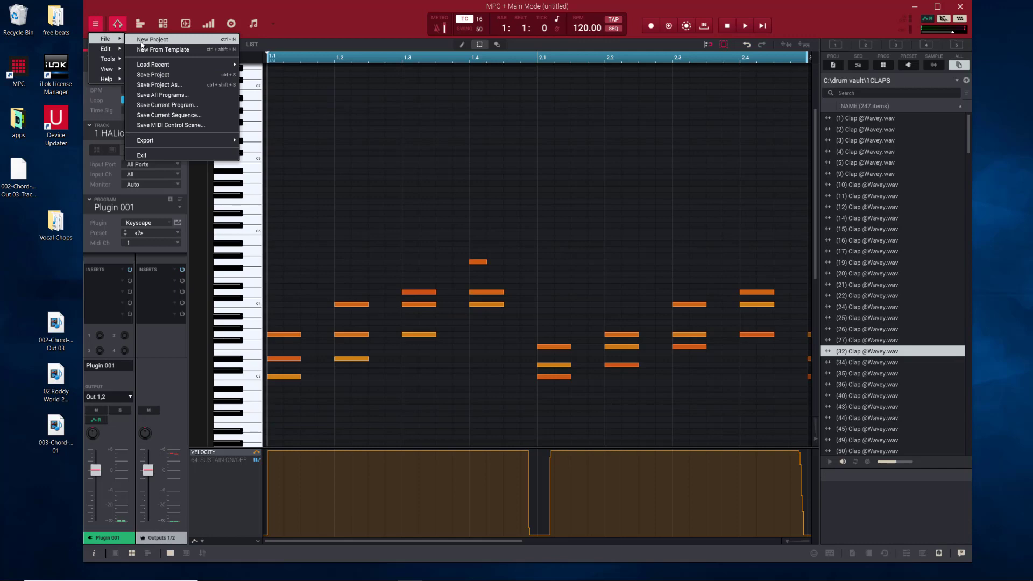
mouse_move(235, 143)
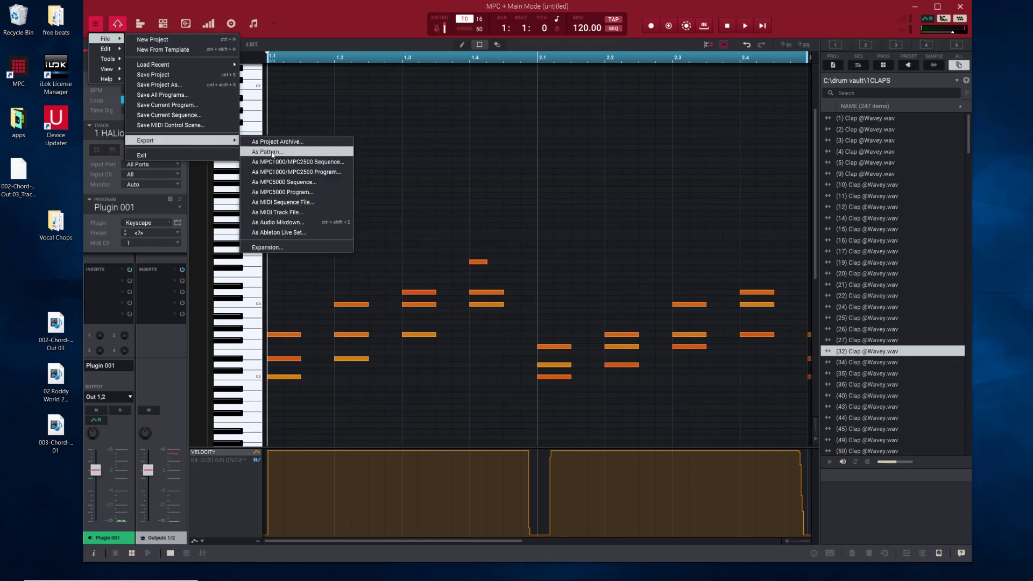
left_click(293, 153)
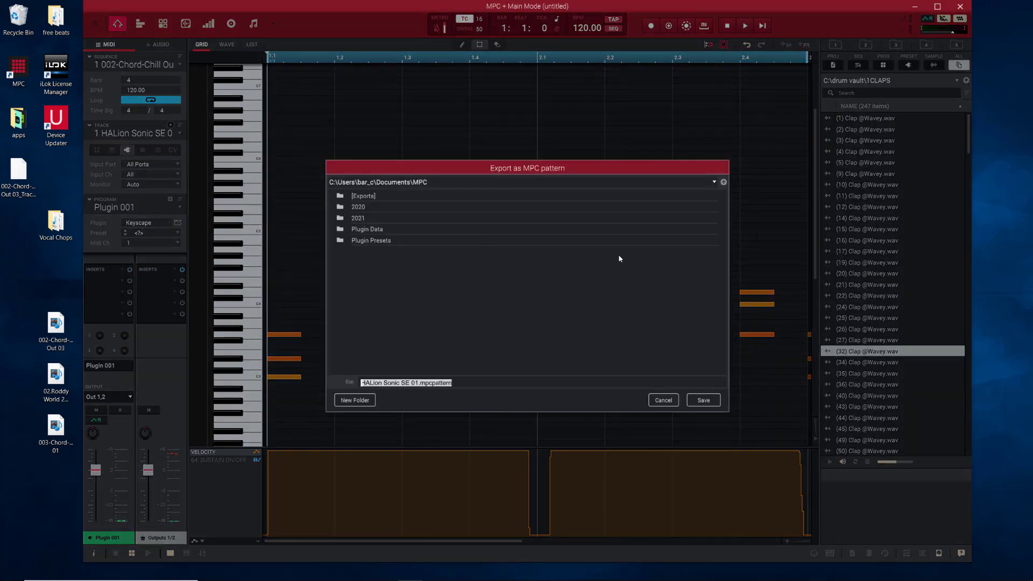
left_click(715, 183)
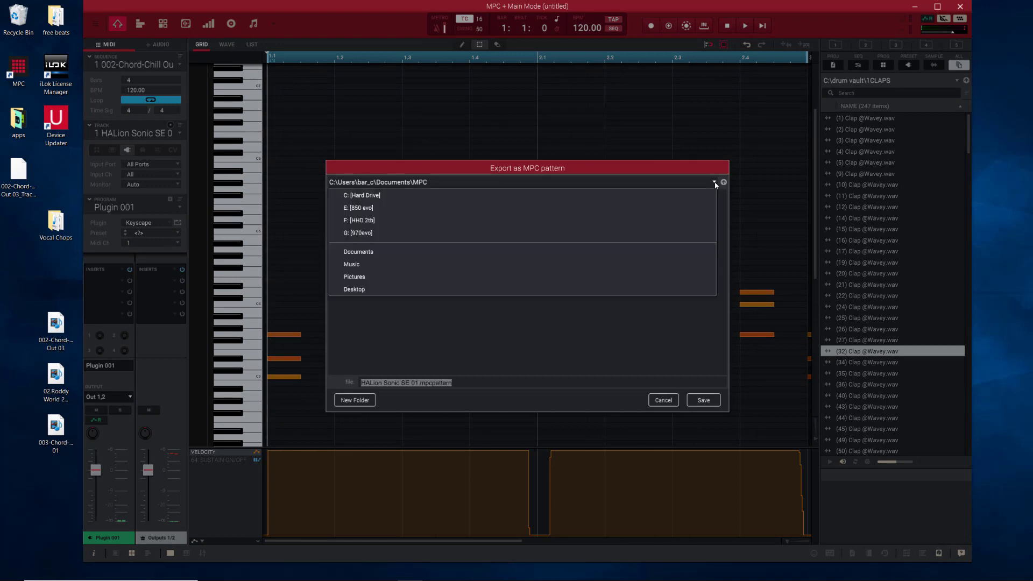
left_click(551, 293)
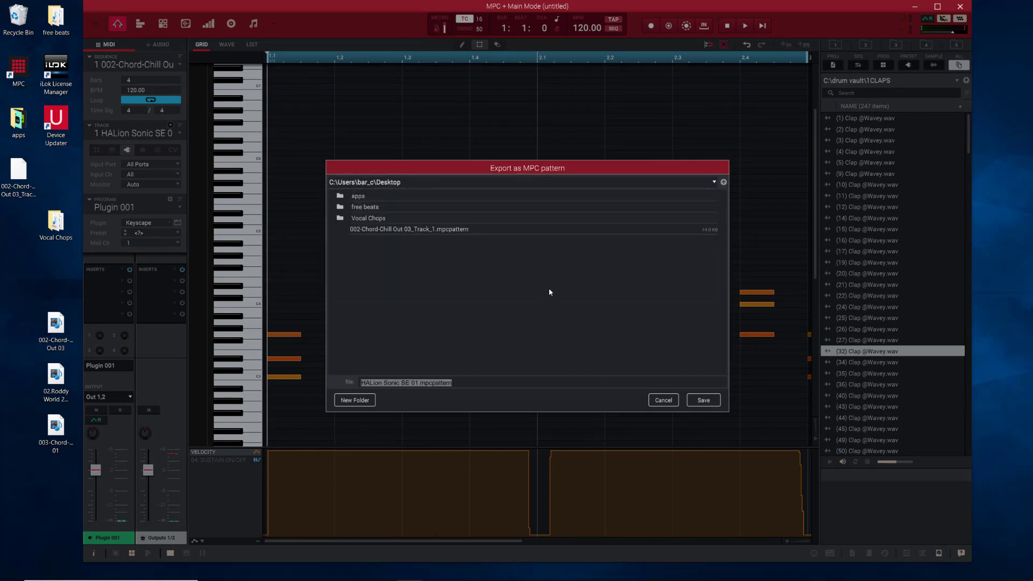
left_click(705, 401)
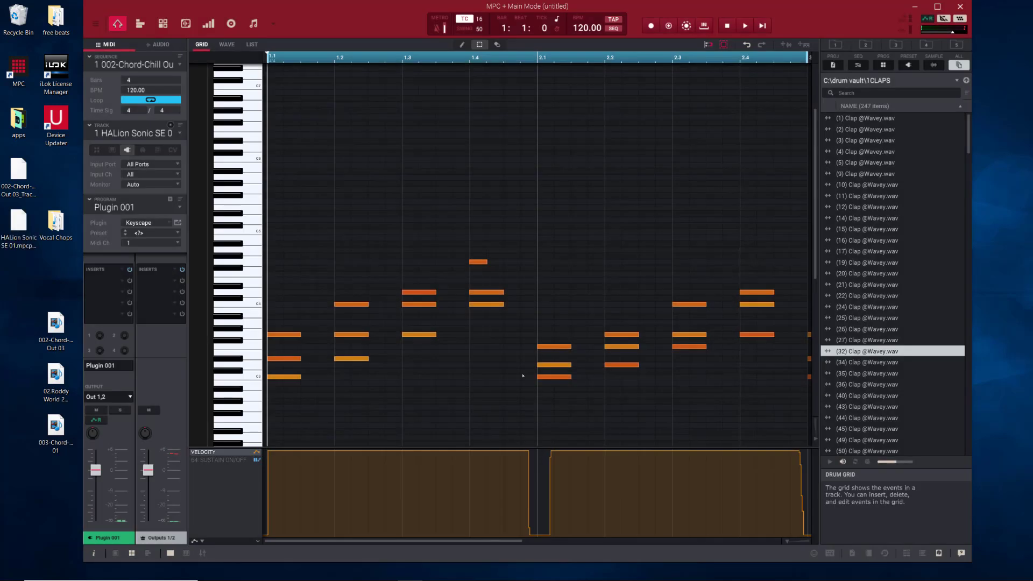
Select the unused track 2 and load the desktop file HALion Sonic SE 01.mpcpattern into it.
left_click(180, 134)
left_click(117, 154)
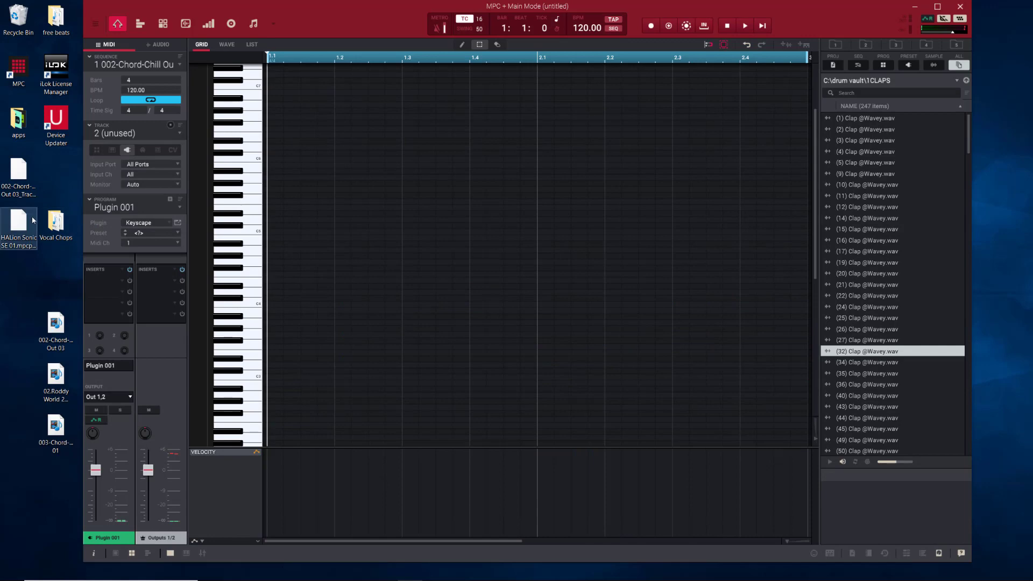
key("ctrl+v")
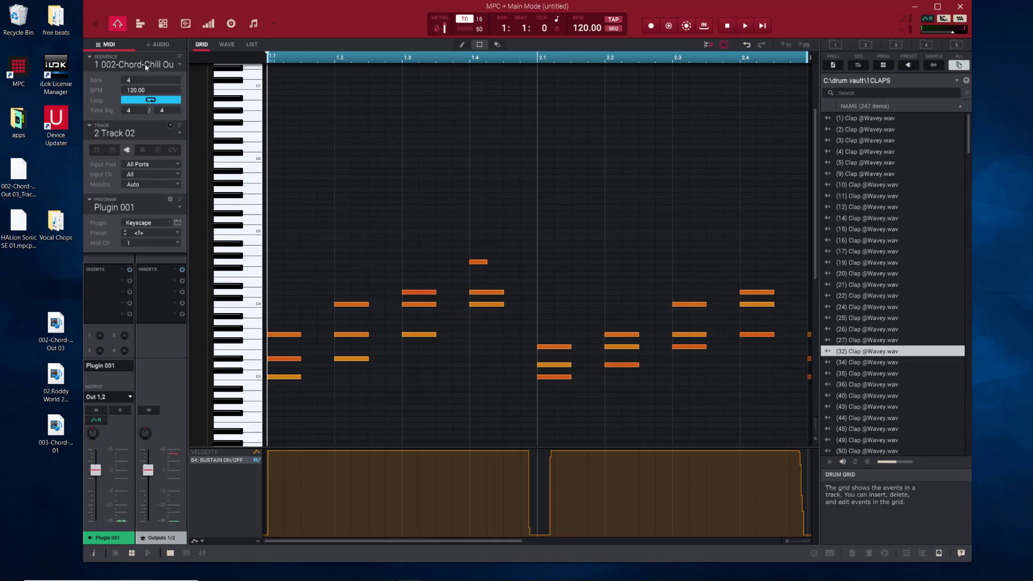
left_click(95, 25)
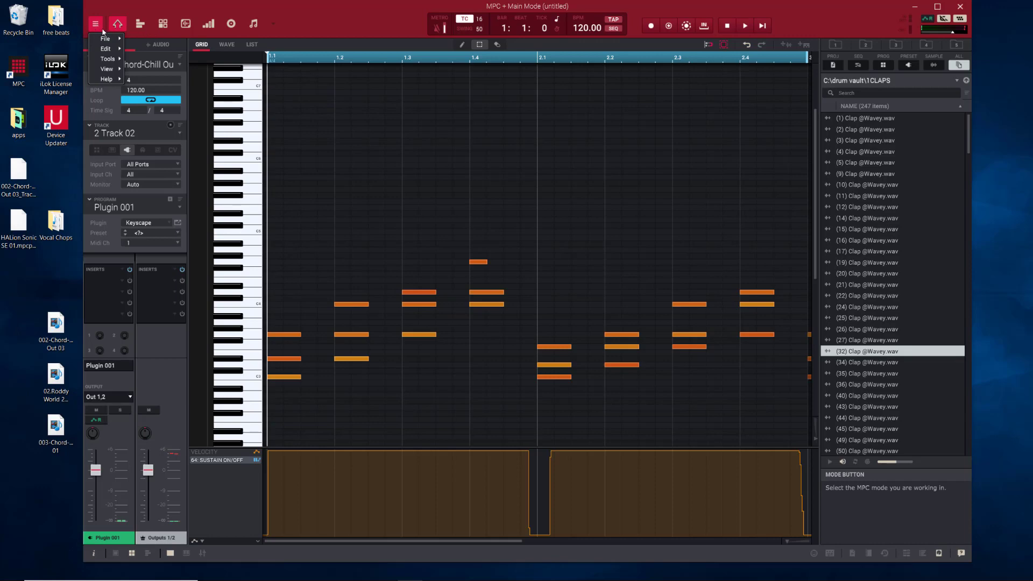
mouse_move(105, 39)
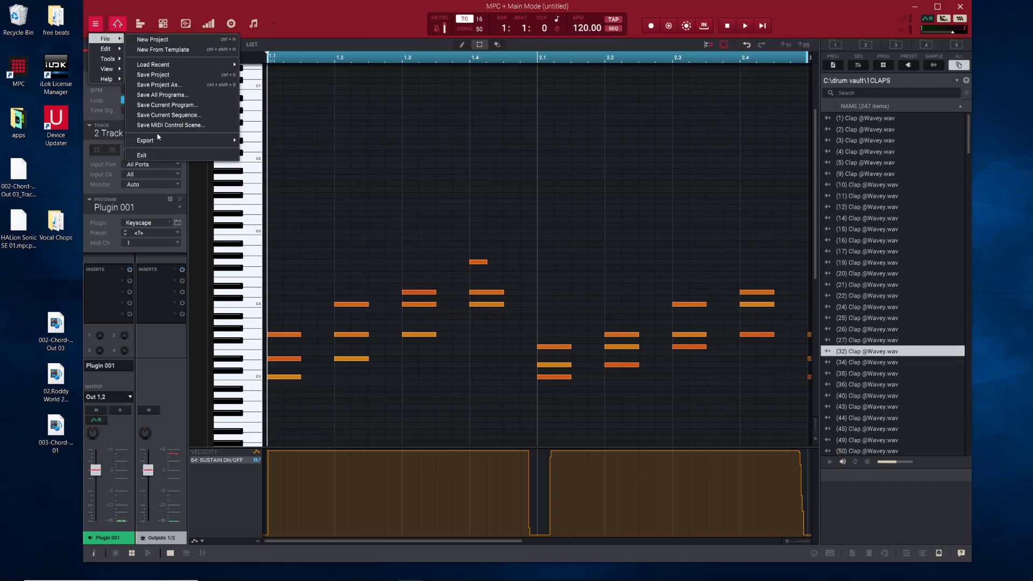
mouse_move(160, 139)
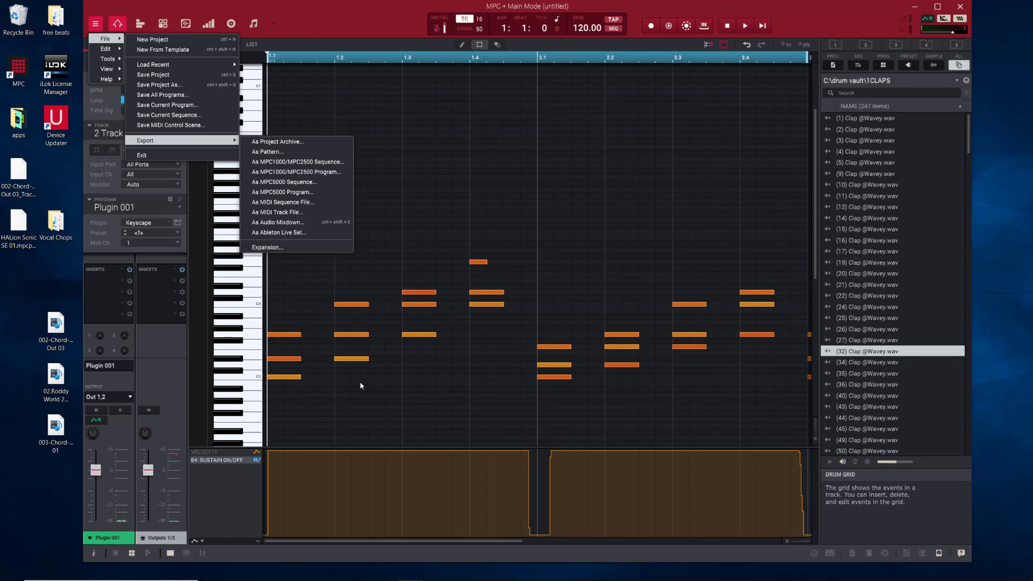
left_click(348, 400)
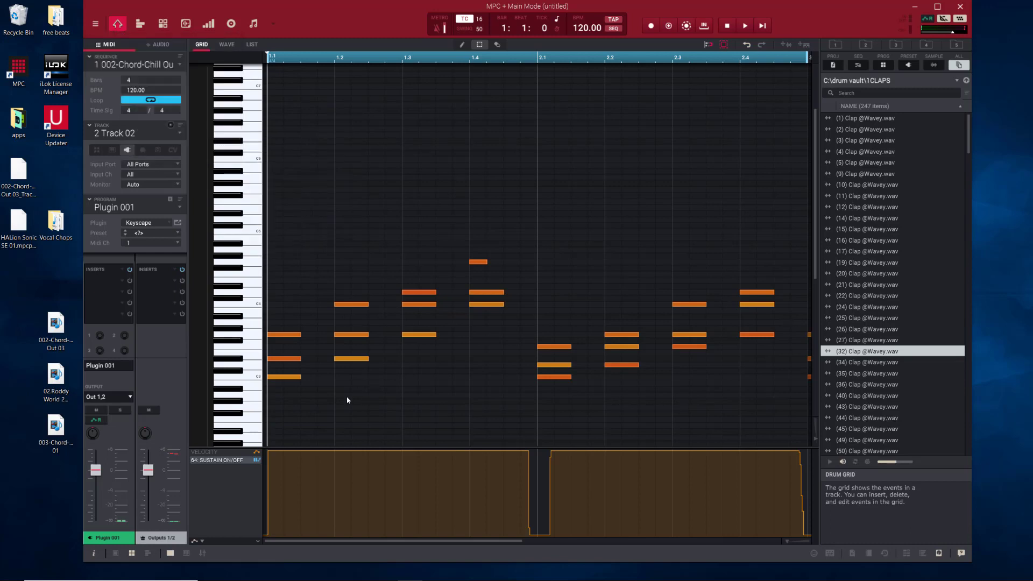
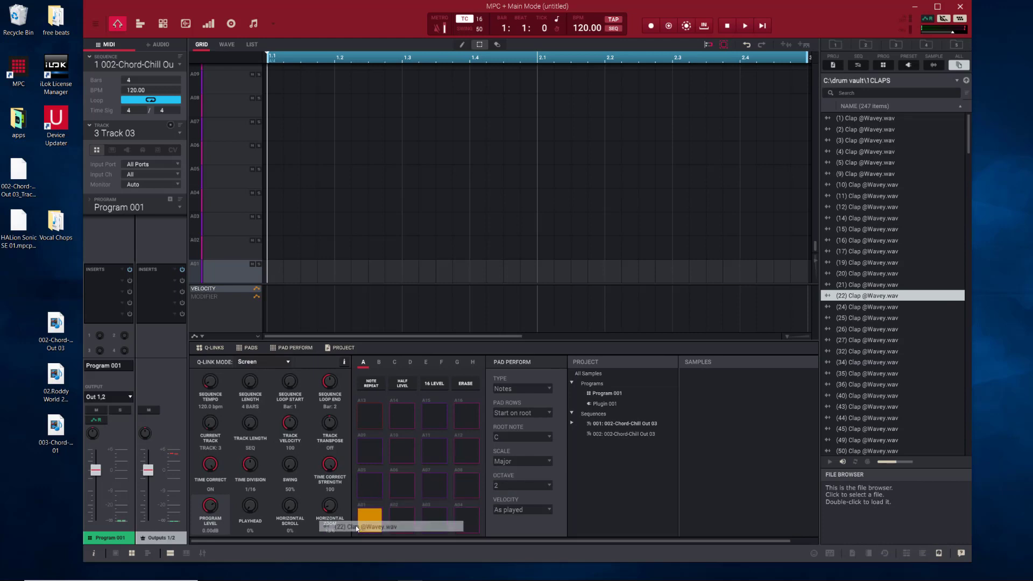
Play sequence 1 with track 3 selected and stop the playback.
key("space")
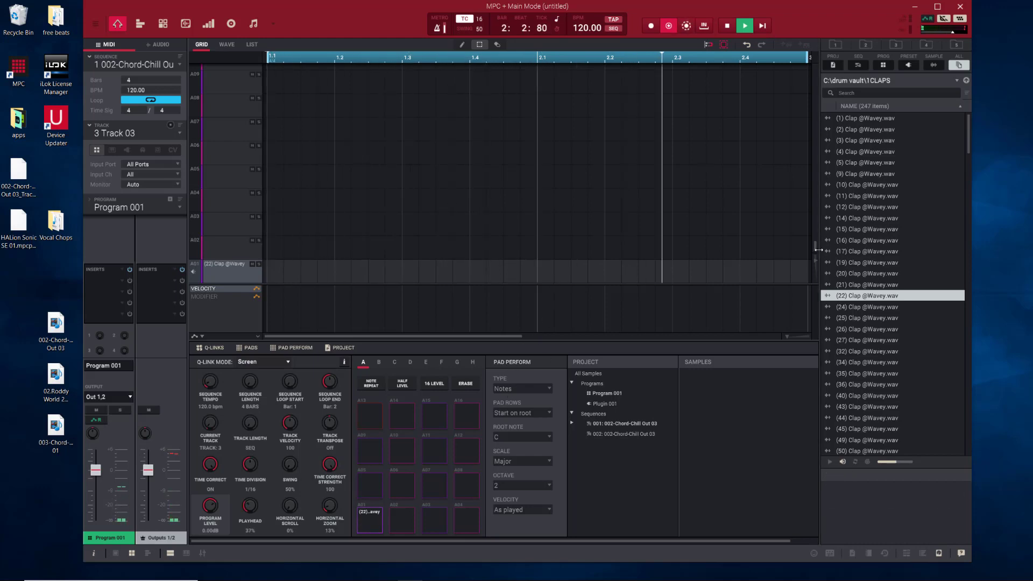
left_click_drag(816, 244, 815, 182)
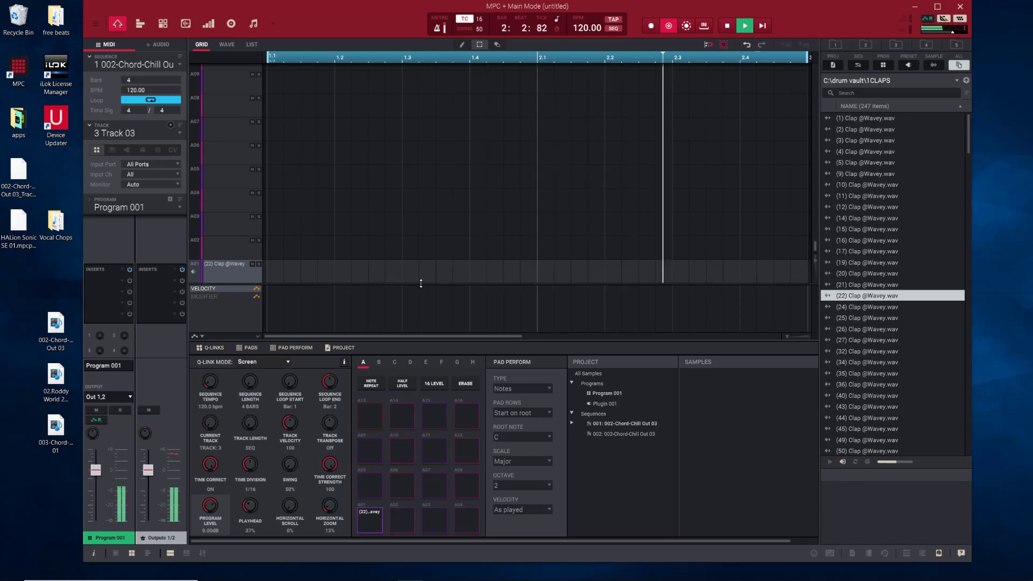
left_click(727, 26)
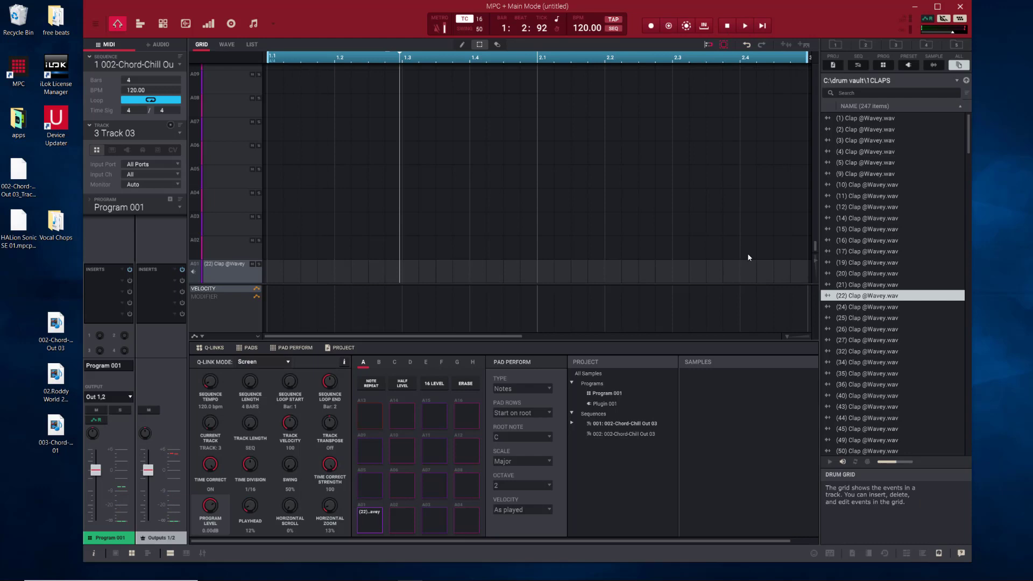